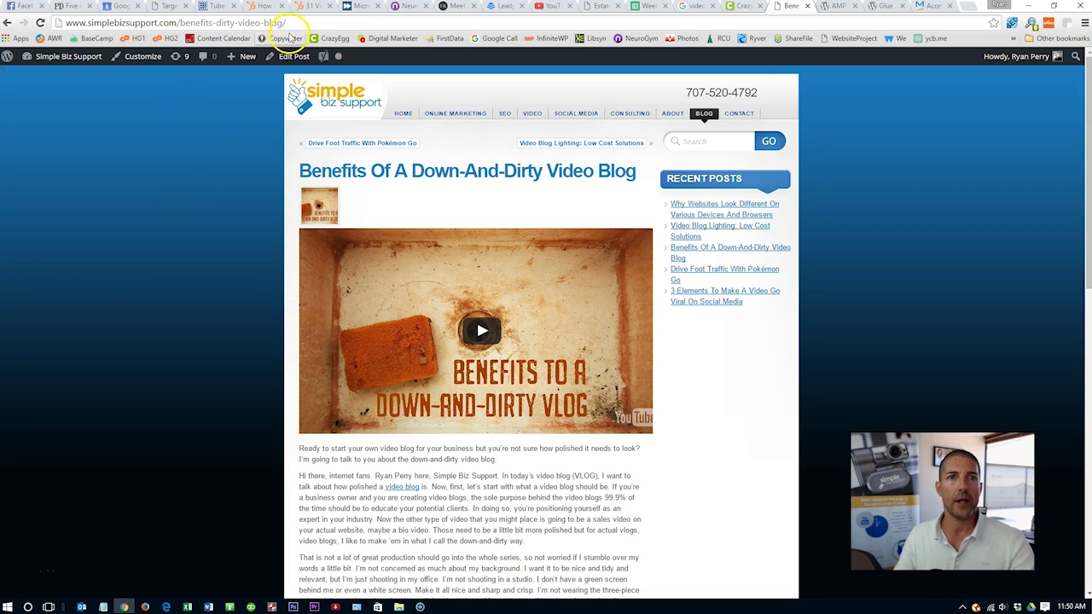
Load the blog post's AMP version by adding amp to its address
{"action": "key", "text": "Escape"}
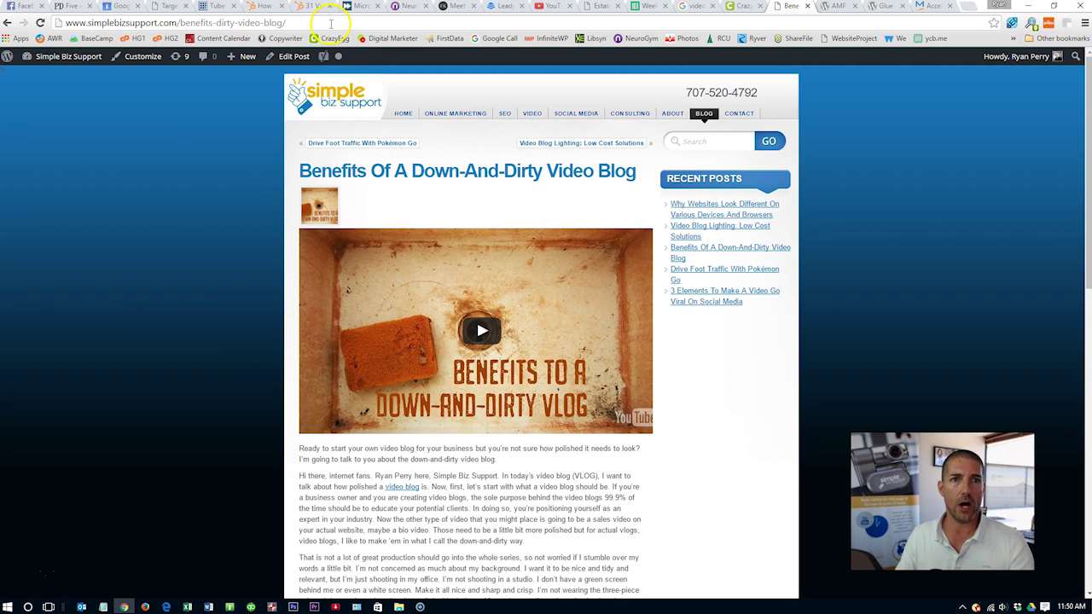
{"action": "type", "text": "amp/"}
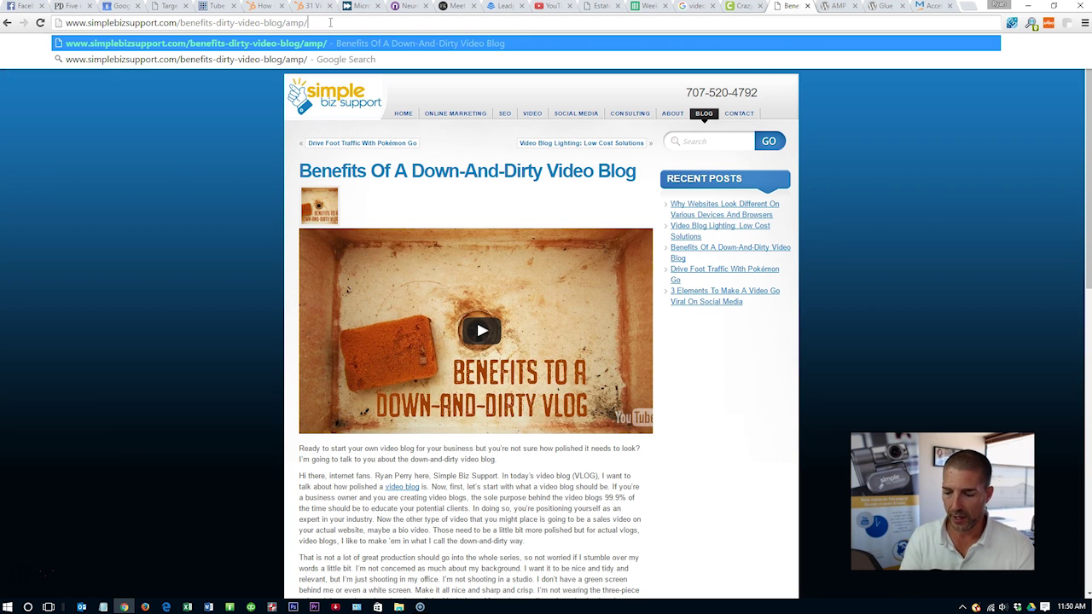
{"action": "key", "text": "Return"}
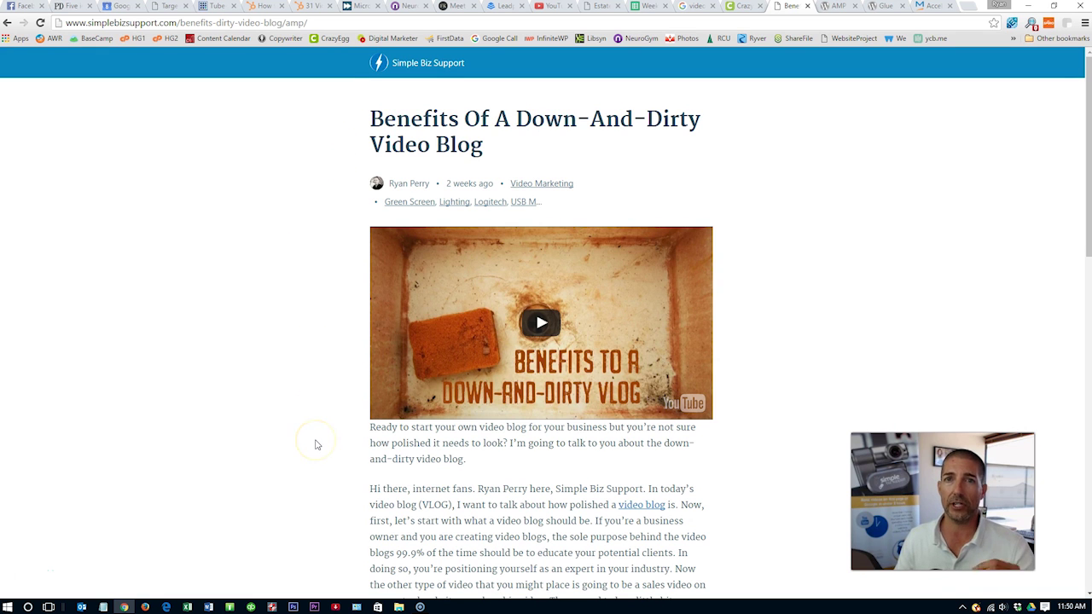
{"action": "scroll", "coordinate": [314, 444], "scroll_direction": "down", "scroll_amount": 9}
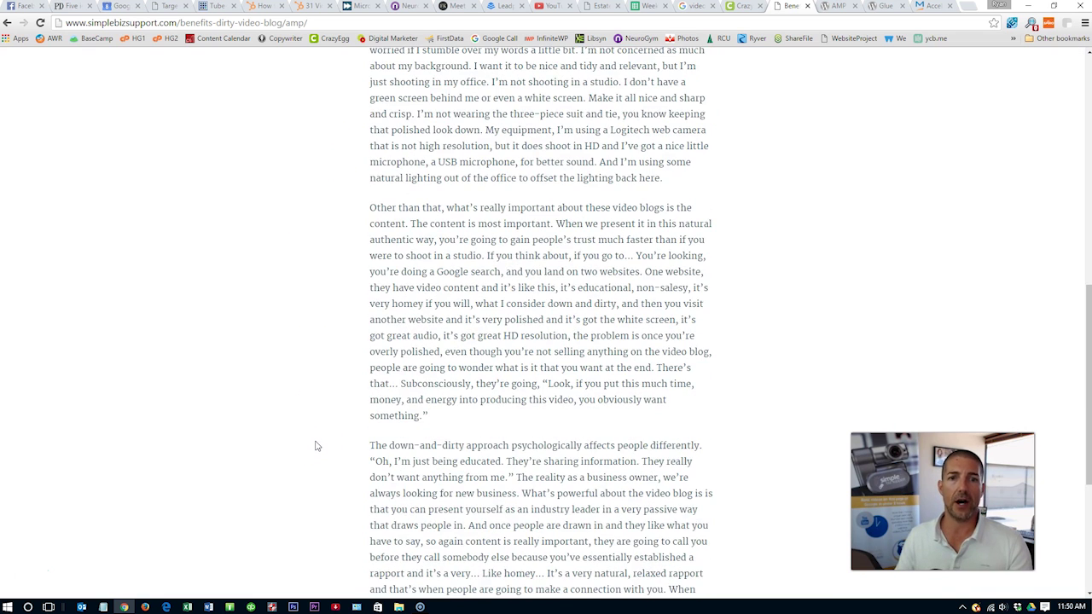
{"action": "scroll", "coordinate": [312, 453], "scroll_direction": "up", "scroll_amount": 10}
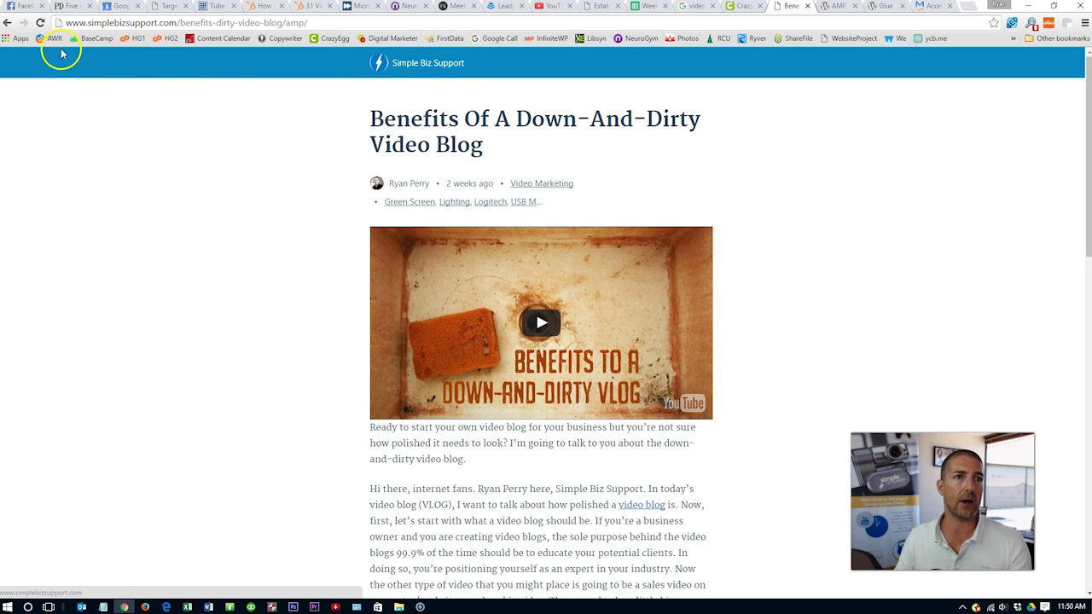
Back on the regular post, glance at the AMP and Glue for Yoast SEO & AMP plugin pages
{"action": "left_click", "coordinate": [7, 22]}
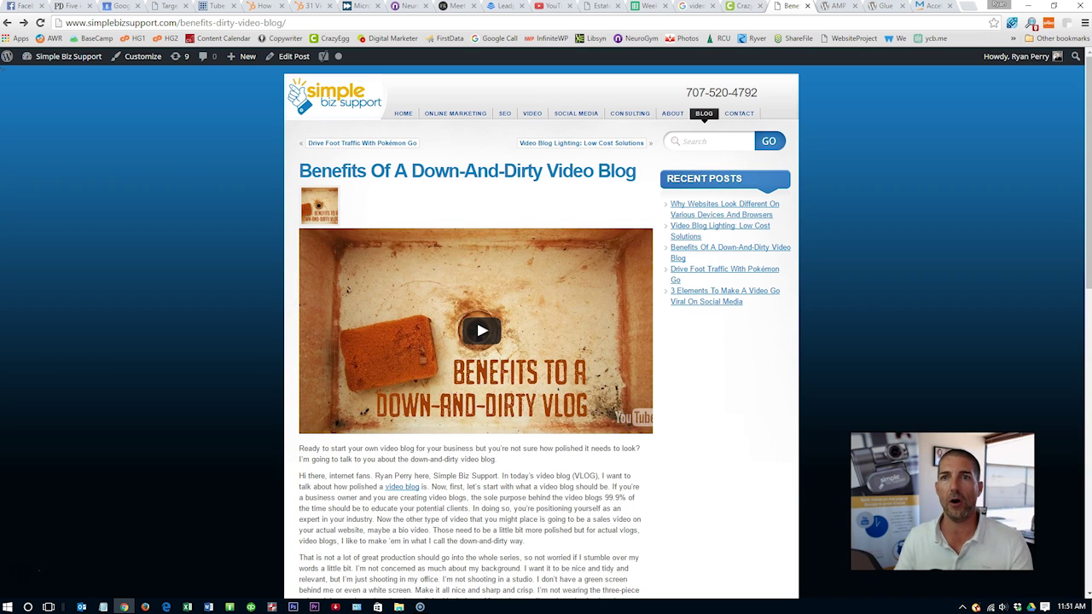
{"action": "left_click", "coordinate": [839, 6]}
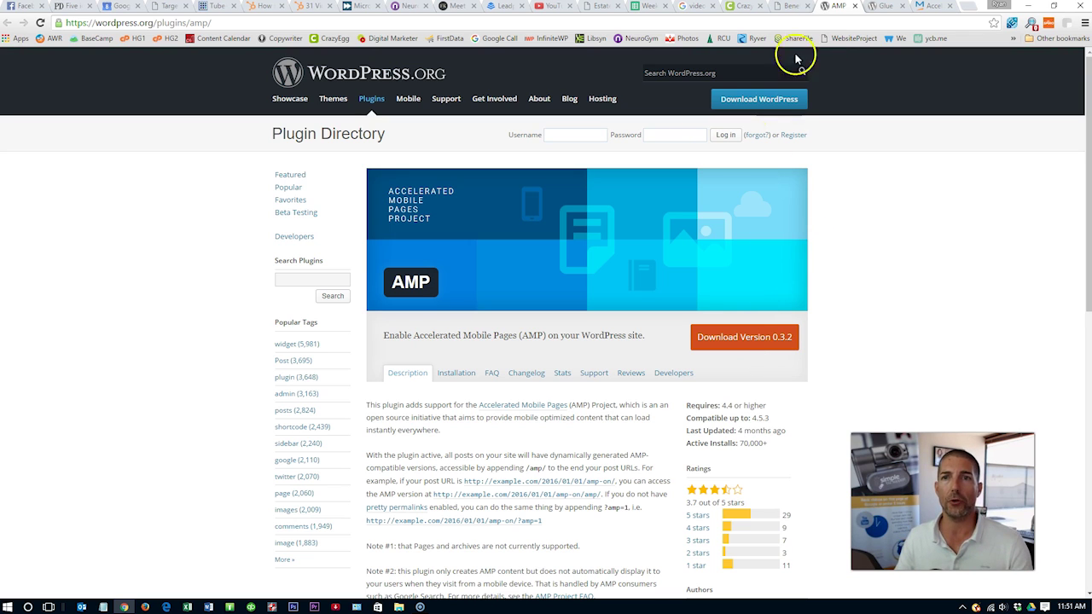
{"action": "left_click", "coordinate": [876, 7]}
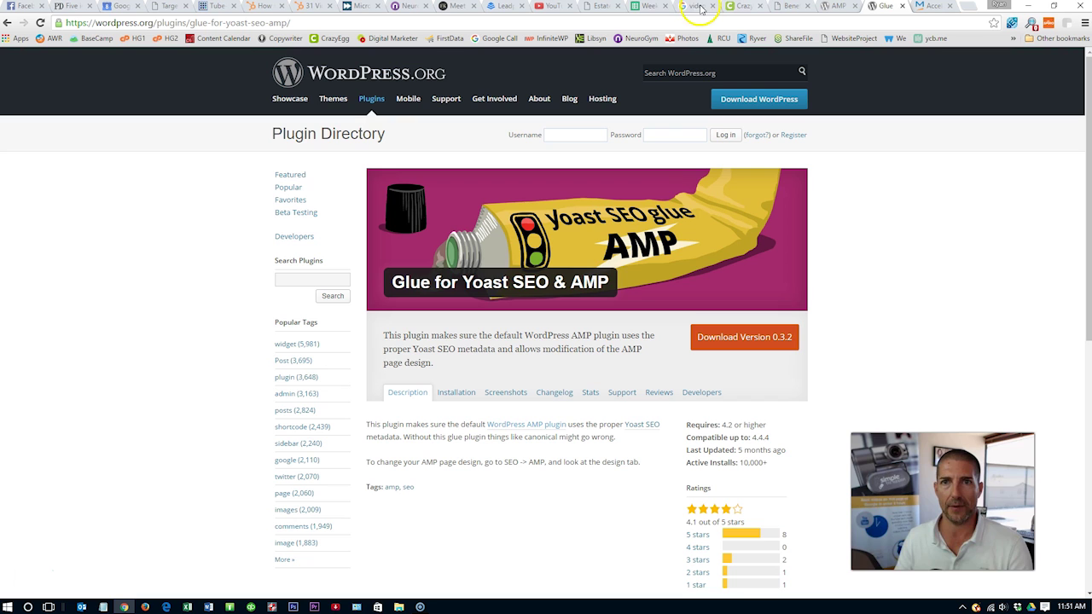
{"action": "left_click", "coordinate": [778, 7]}
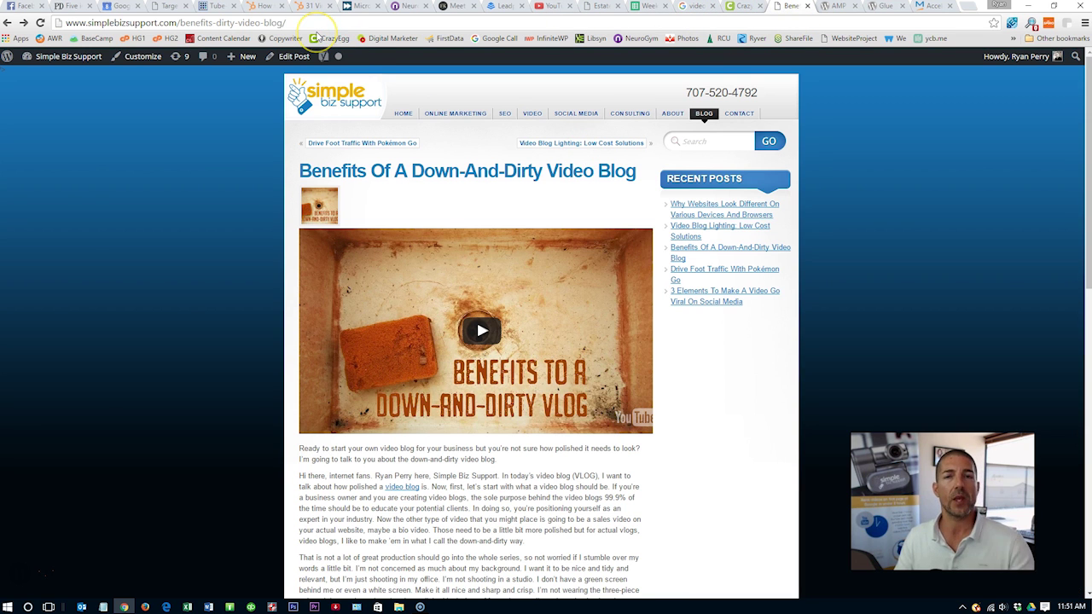
Go to the admin Dashboard and open the SEO > AMP settings page
{"action": "mouse_move", "coordinate": [29, 60]}
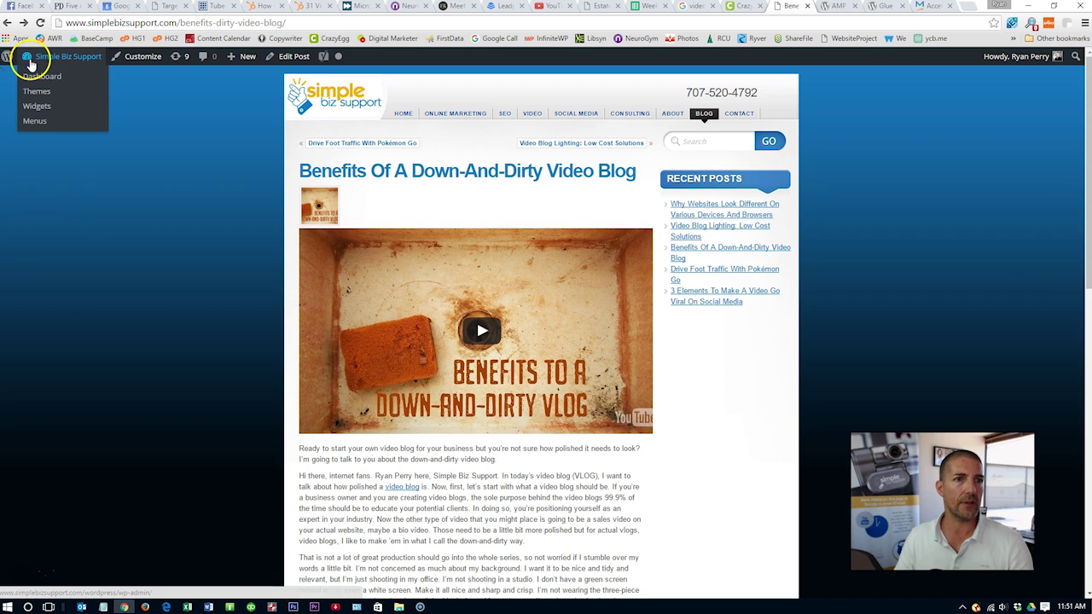
{"action": "left_click", "coordinate": [39, 107]}
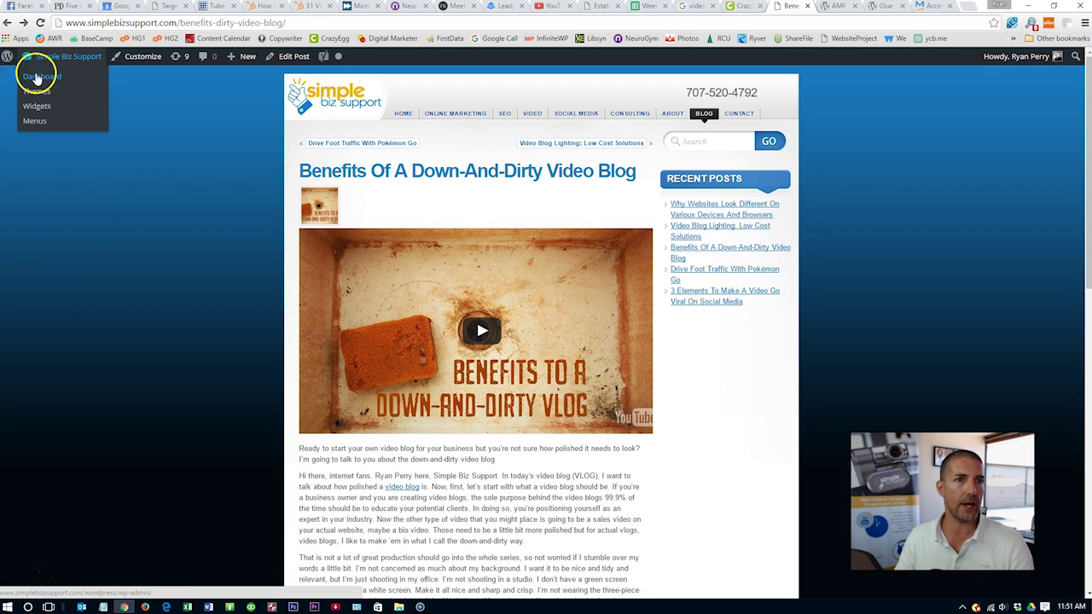
{"action": "scroll", "coordinate": [66, 480], "scroll_direction": "down", "scroll_amount": 4}
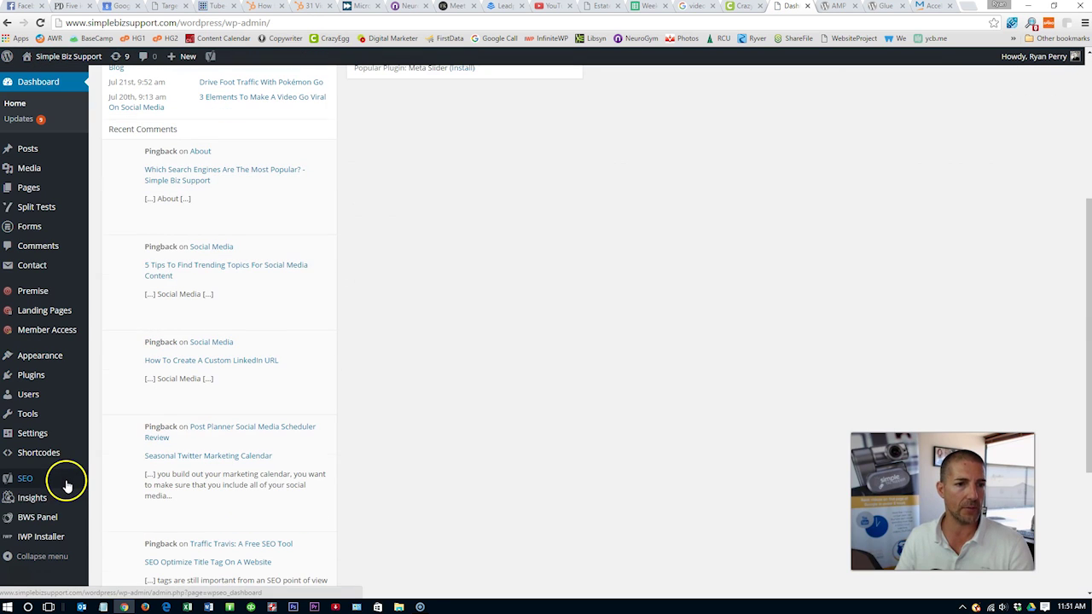
{"action": "mouse_move", "coordinate": [17, 478]}
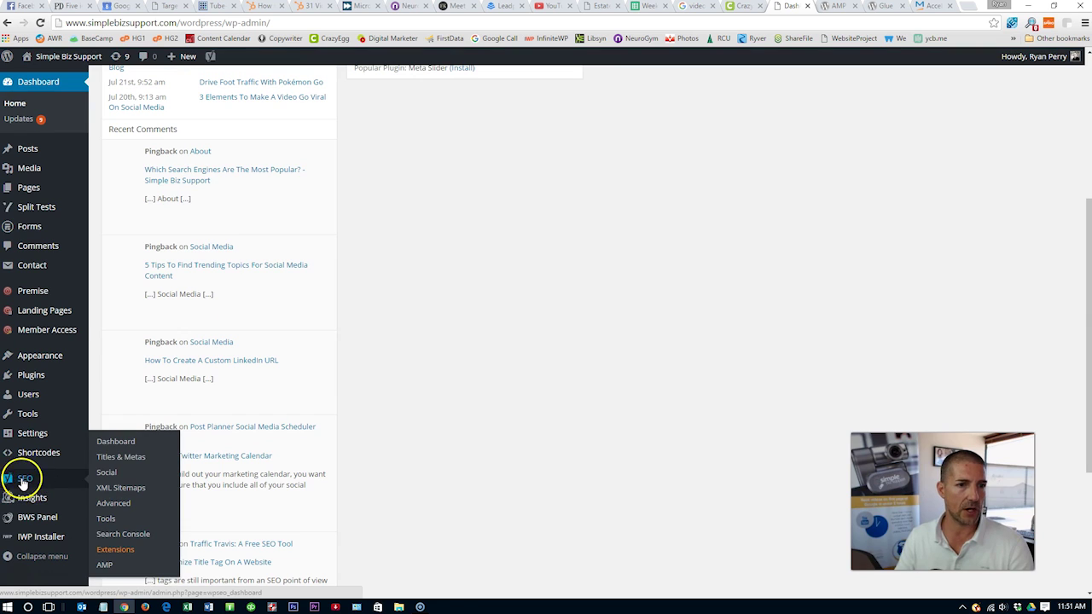
{"action": "left_click", "coordinate": [104, 566]}
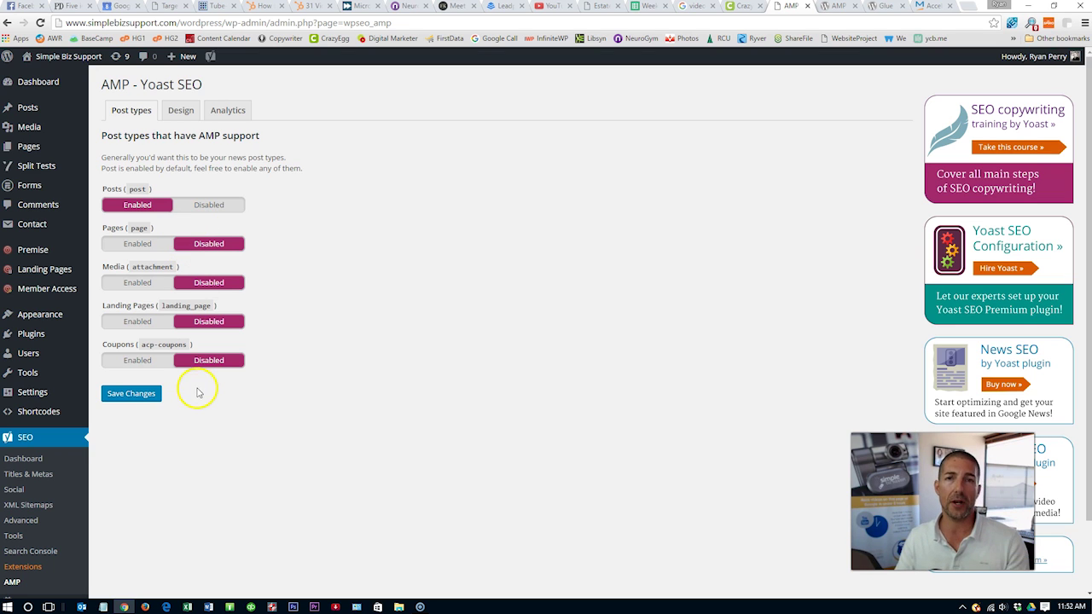
{"action": "left_click", "coordinate": [181, 111]}
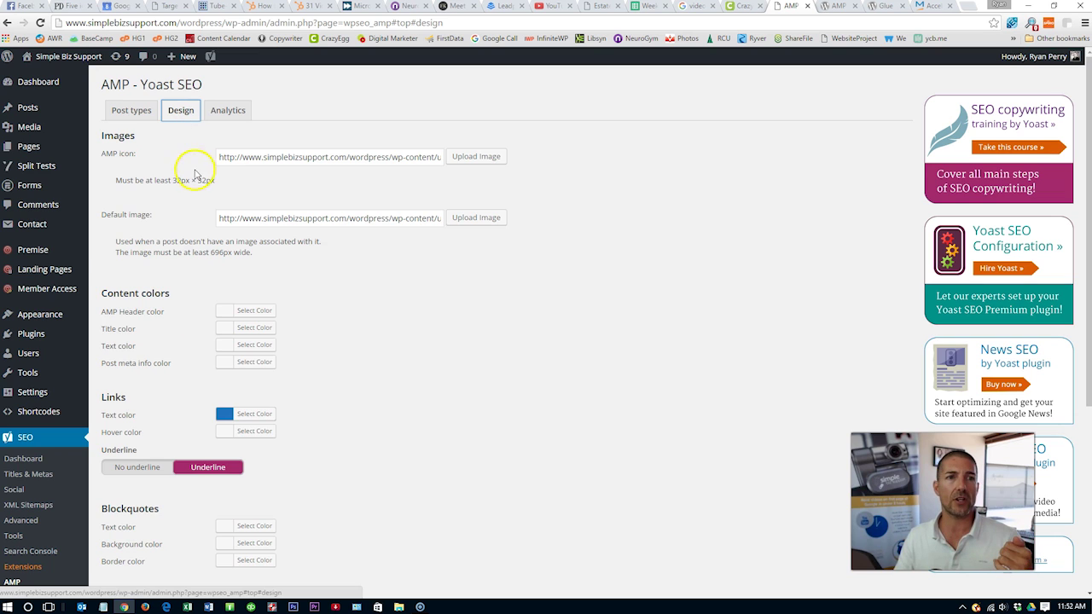
{"action": "left_click_drag", "start_coordinate": [218, 157], "coordinate": [339, 154]}
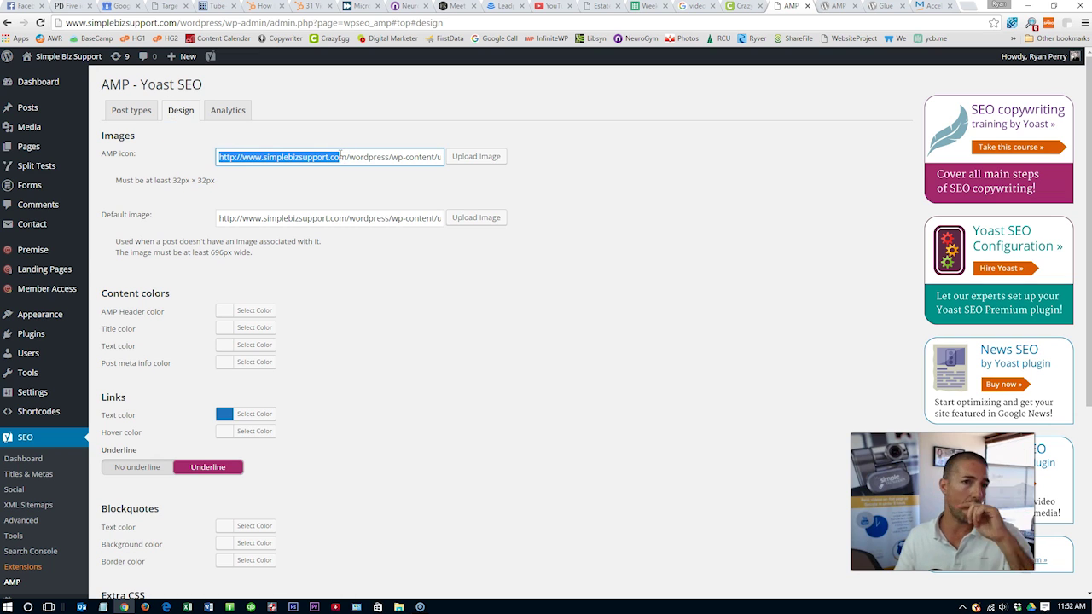
{"action": "left_click_drag", "start_coordinate": [222, 219], "coordinate": [394, 220]}
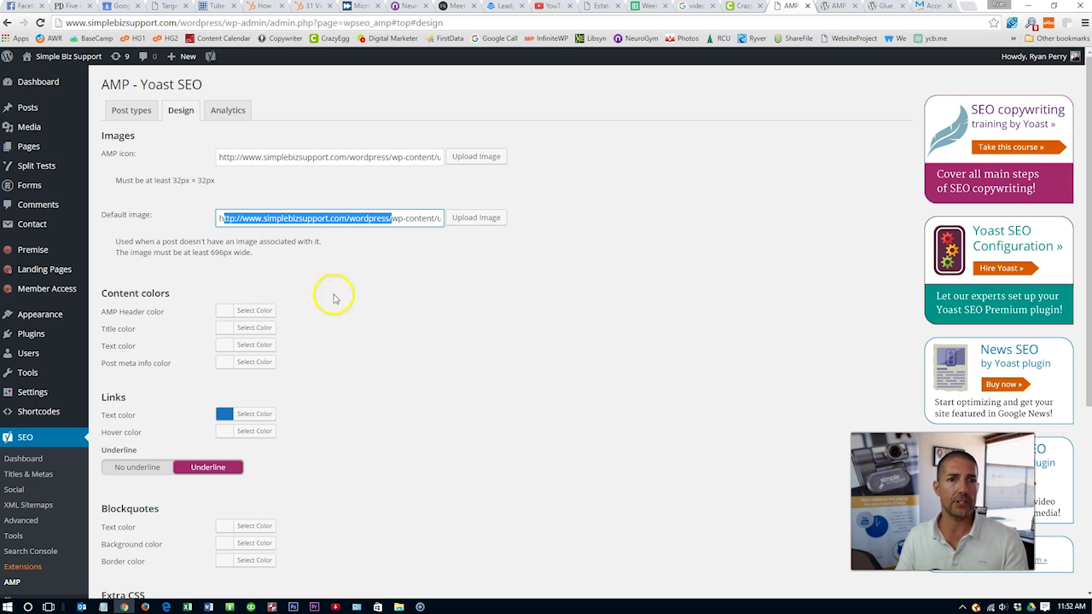
{"action": "scroll", "coordinate": [412, 359], "scroll_direction": "down", "scroll_amount": 2}
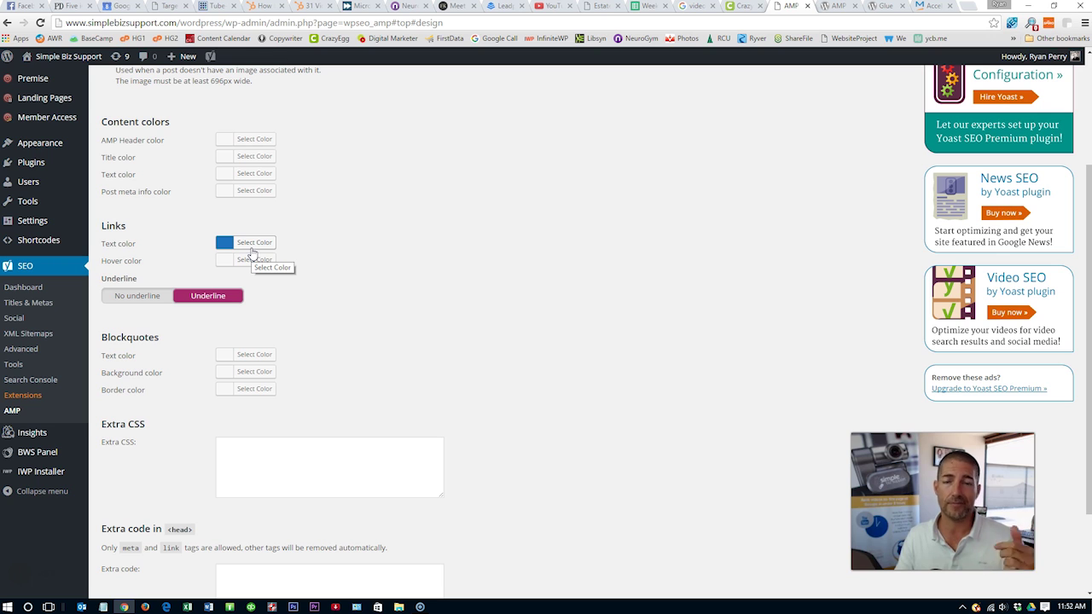
{"action": "scroll", "coordinate": [419, 452], "scroll_direction": "up", "scroll_amount": 3}
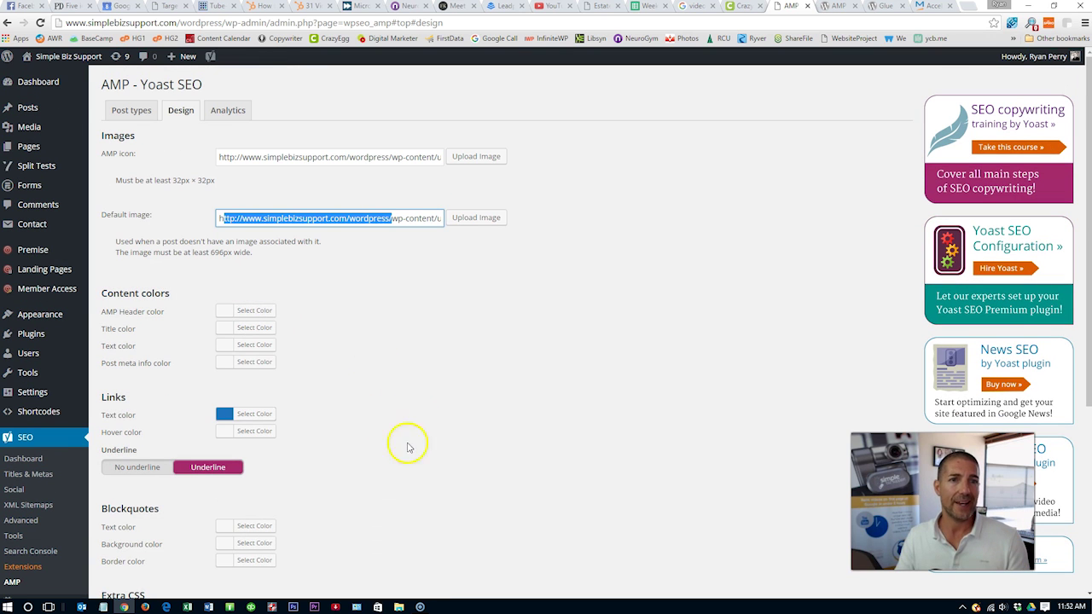
{"action": "left_click", "coordinate": [218, 114]}
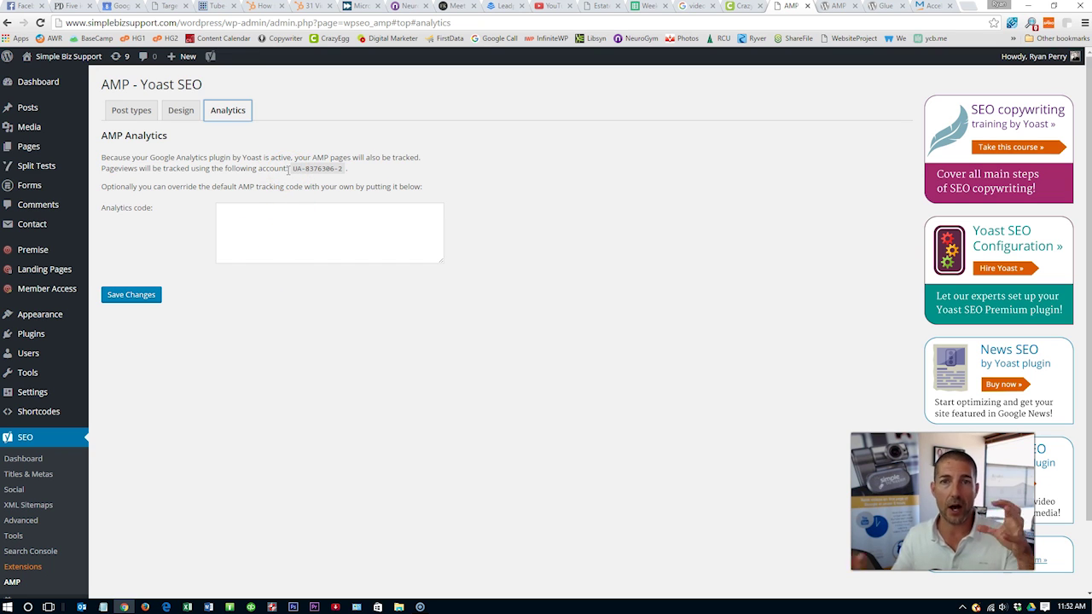
{"action": "left_click", "coordinate": [130, 110]}
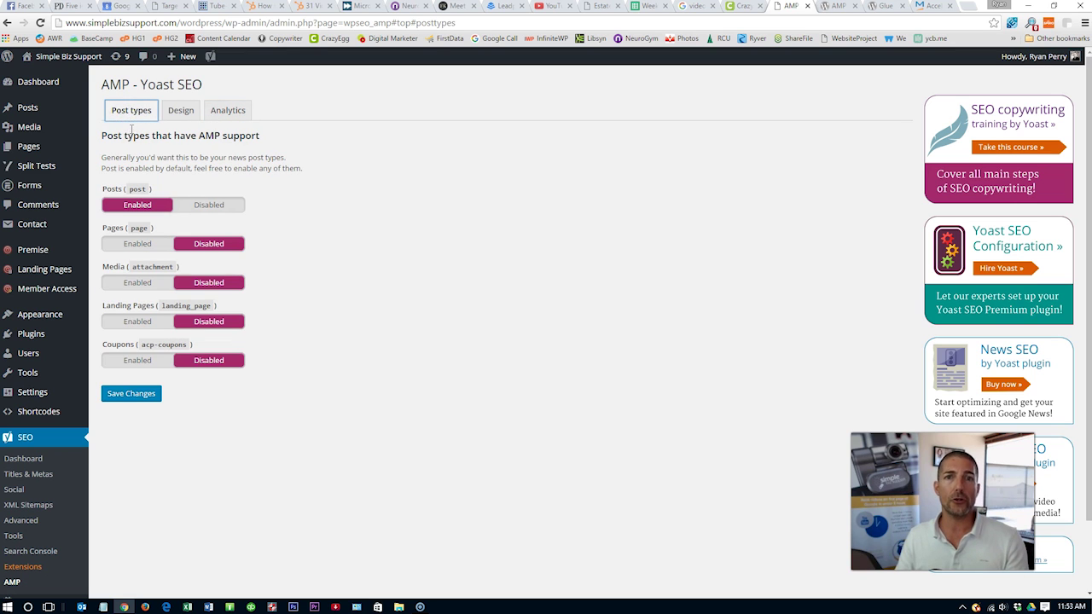
{"action": "mouse_move", "coordinate": [23, 88]}
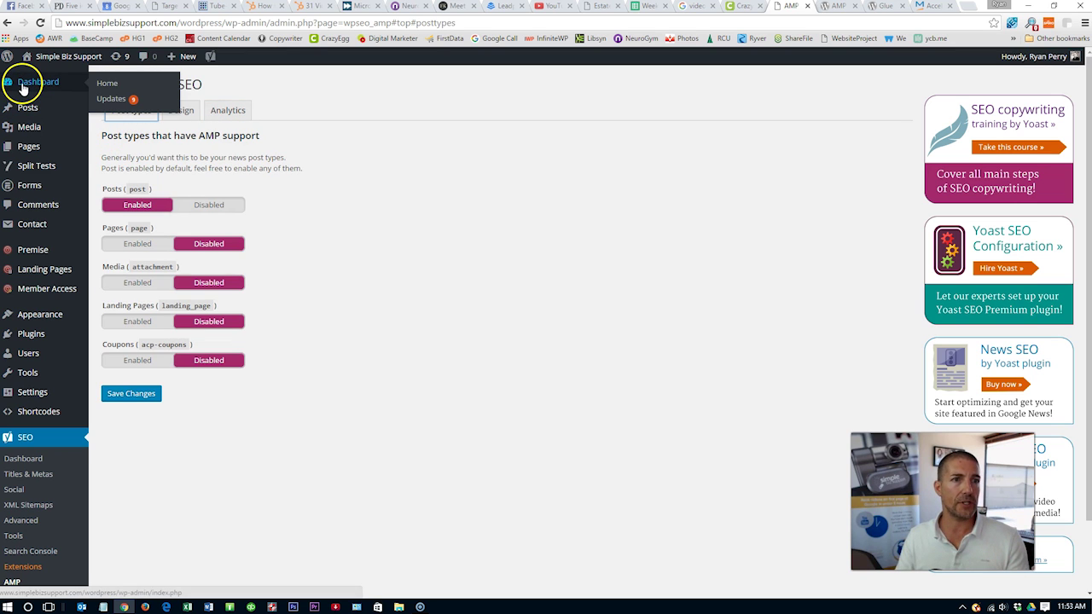
View the first post from the Posts list, append amp to its URL, then go to the validator
{"action": "left_click", "coordinate": [26, 109]}
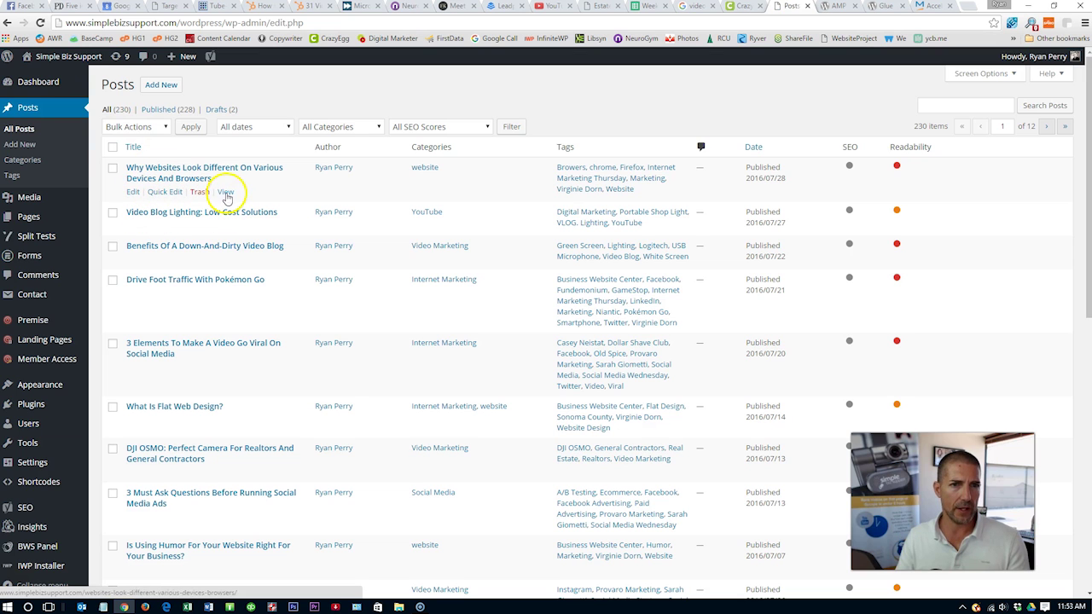
{"action": "left_click", "coordinate": [225, 192]}
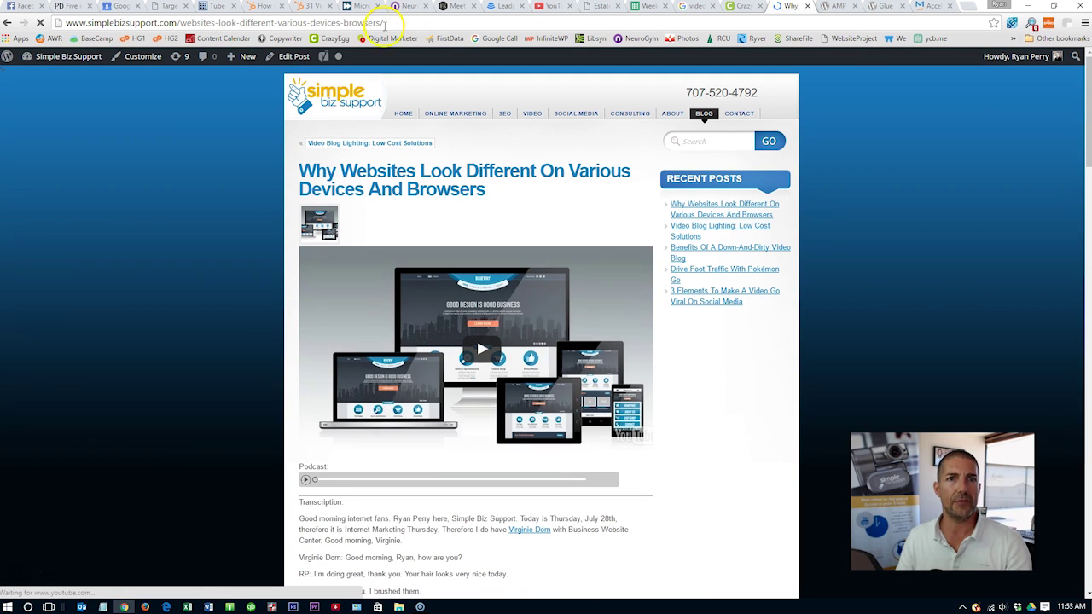
{"action": "left_click_drag", "start_coordinate": [383, 23], "coordinate": [4, 30]}
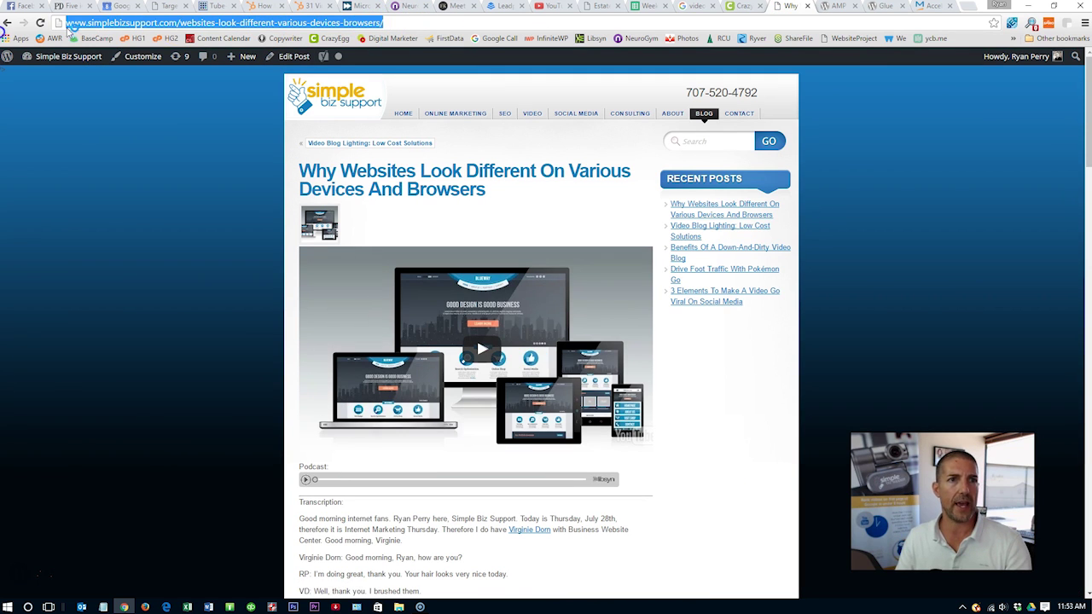
{"action": "left_click", "coordinate": [476, 25]}
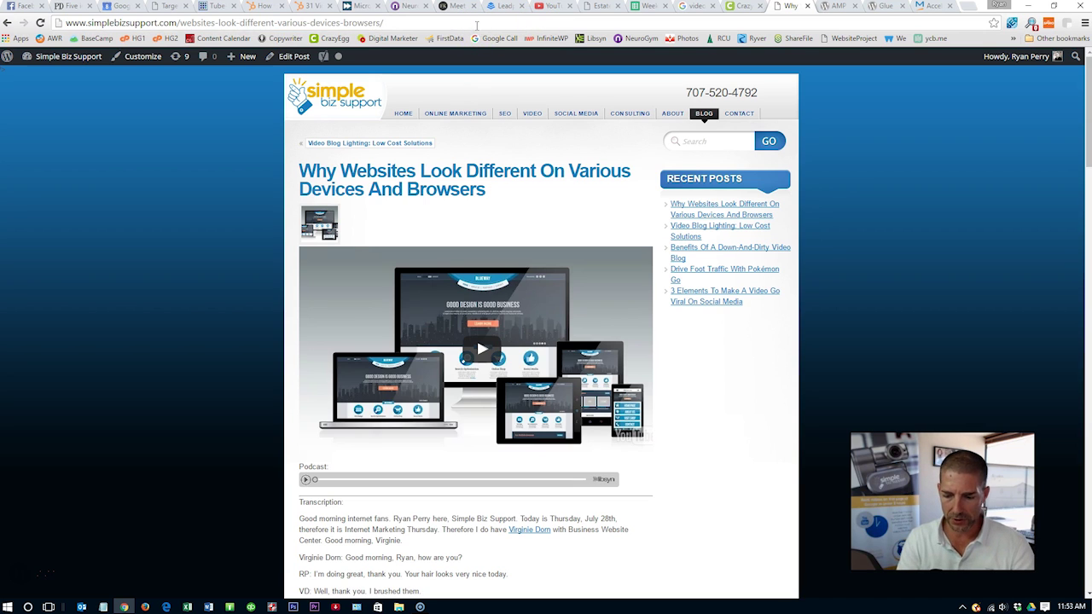
{"action": "type", "text": "amp"}
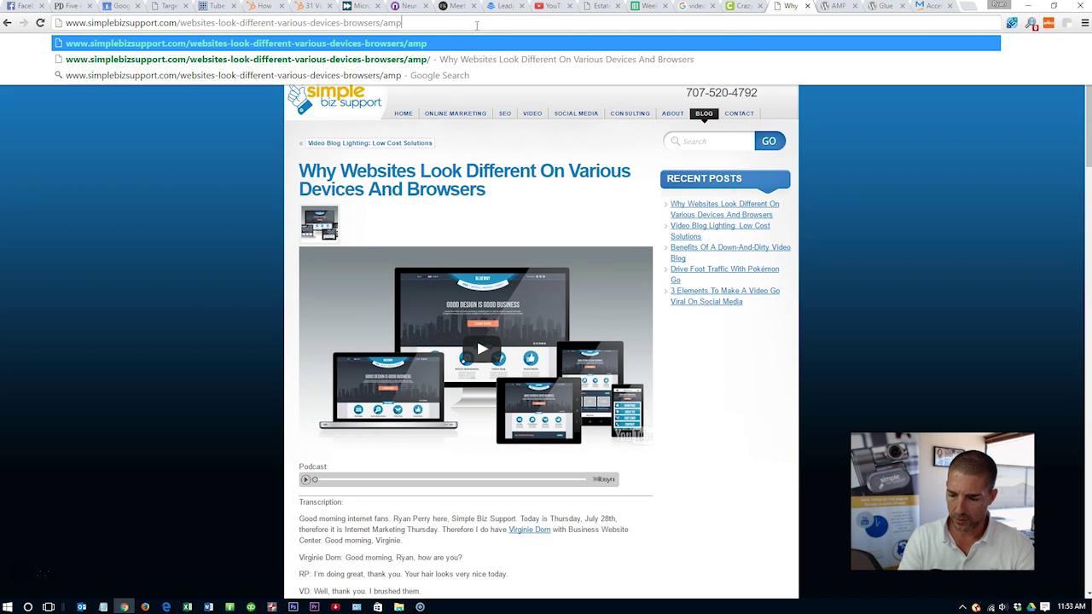
{"action": "key", "text": "Return"}
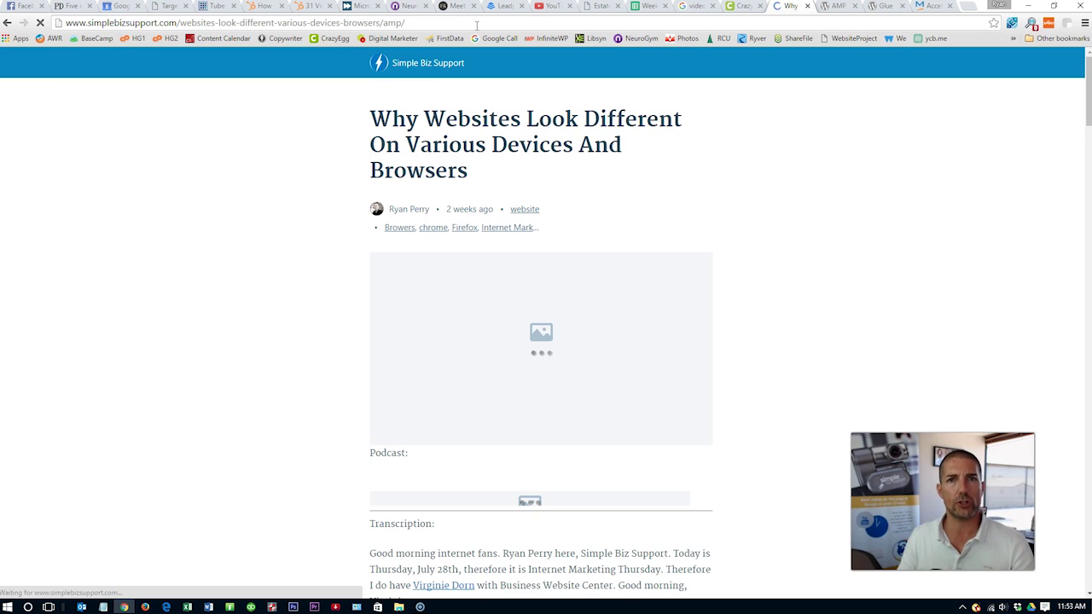
{"action": "left_click", "coordinate": [441, 23]}
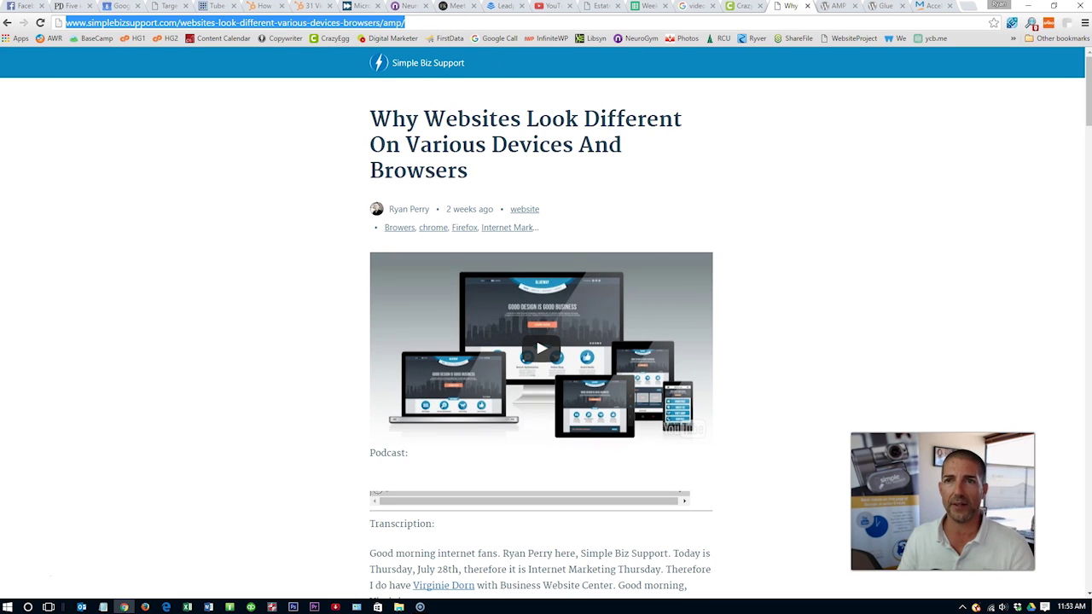
{"action": "left_click", "coordinate": [933, 6]}
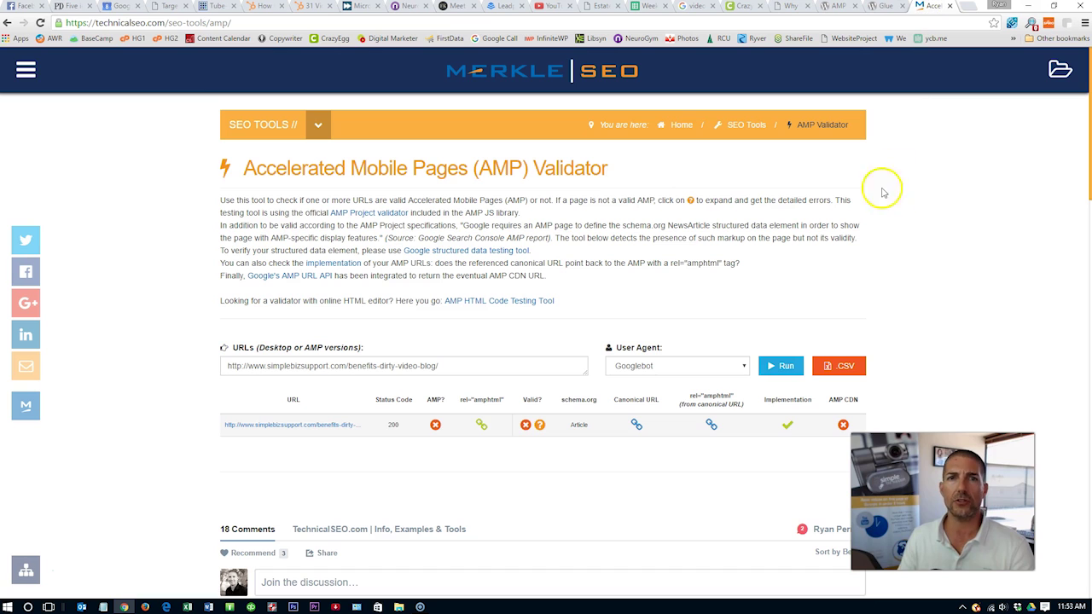
Run the validator on the benefits-dirty-video-blog post's /amp address
{"action": "left_click_drag", "start_coordinate": [92, 22], "coordinate": [363, 17]}
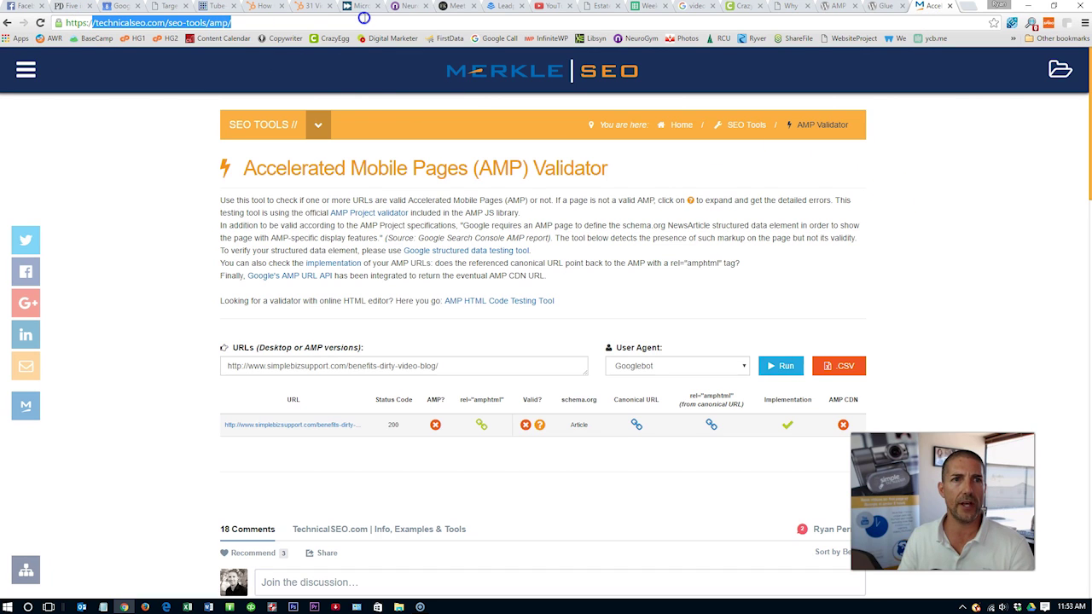
{"action": "left_click", "coordinate": [458, 369]}
{"action": "left_click_drag", "start_coordinate": [227, 366], "coordinate": [457, 367]}
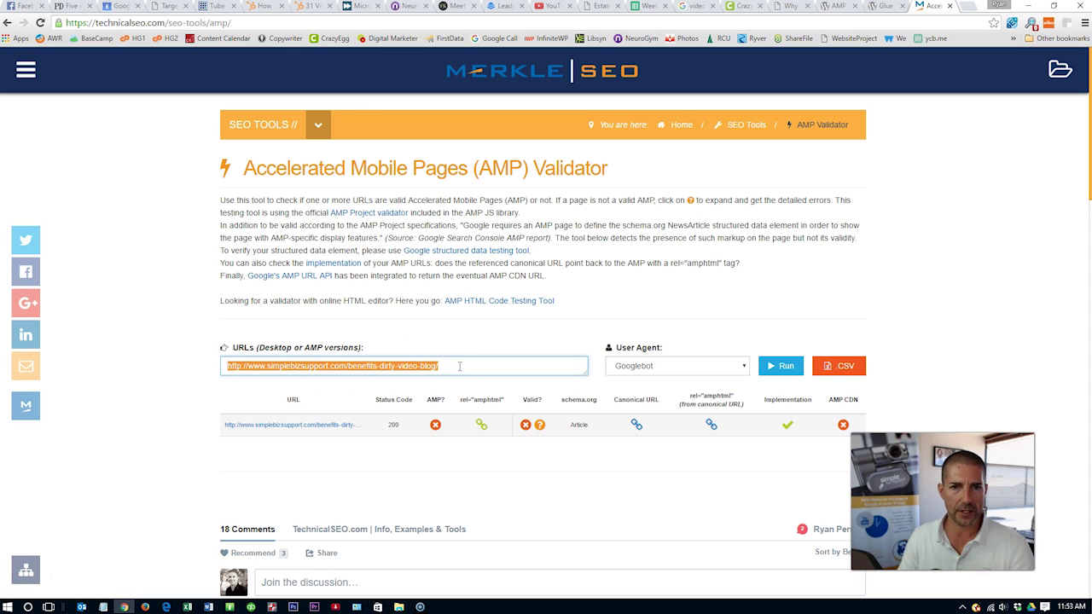
{"action": "left_click", "coordinate": [458, 367]}
{"action": "left_click", "coordinate": [780, 365]}
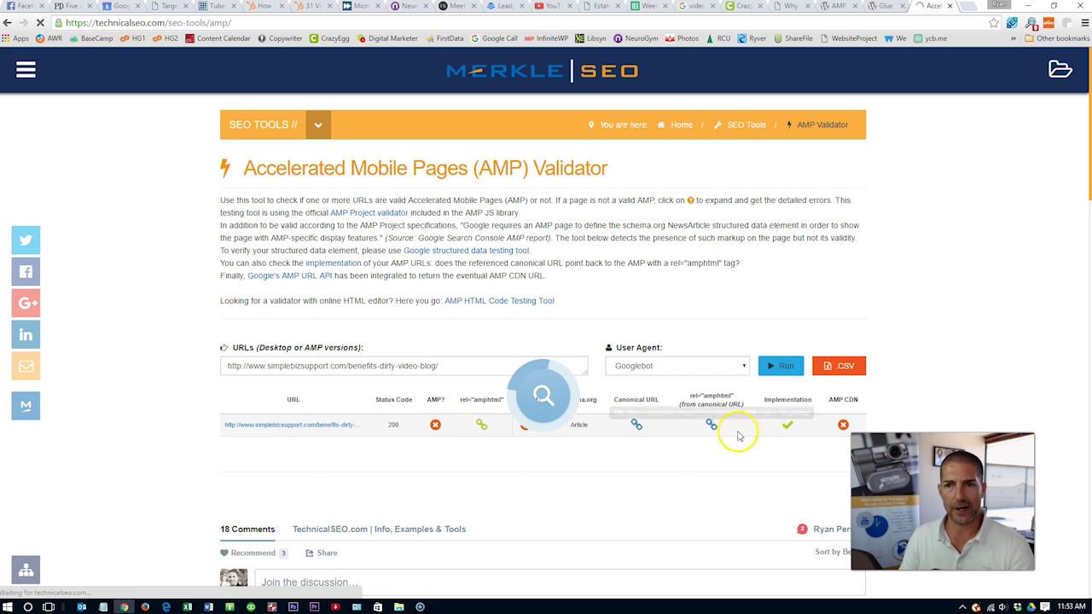
{"action": "left_click", "coordinate": [457, 367]}
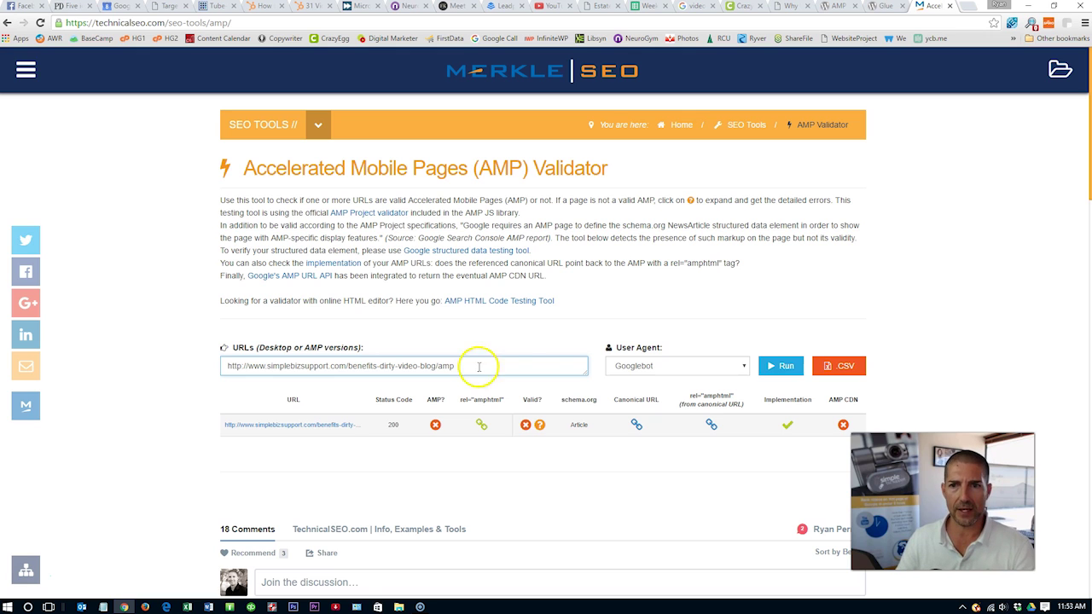
{"action": "left_click", "coordinate": [789, 367]}
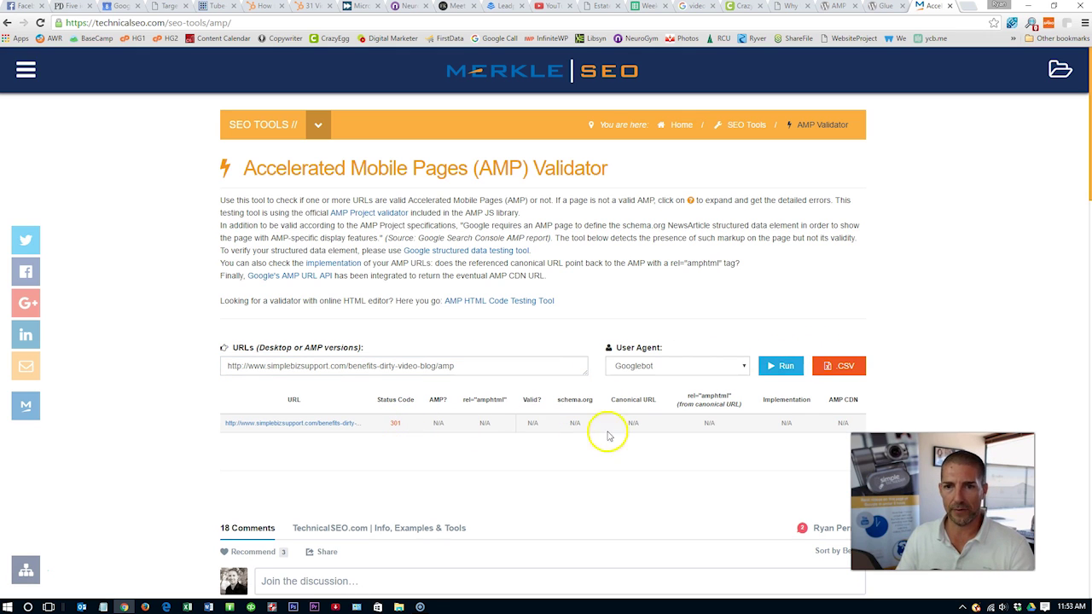
Re-validate using the trailing-slash /amp/ URL, which returns status 200 and passes AMP
{"action": "left_click", "coordinate": [494, 369]}
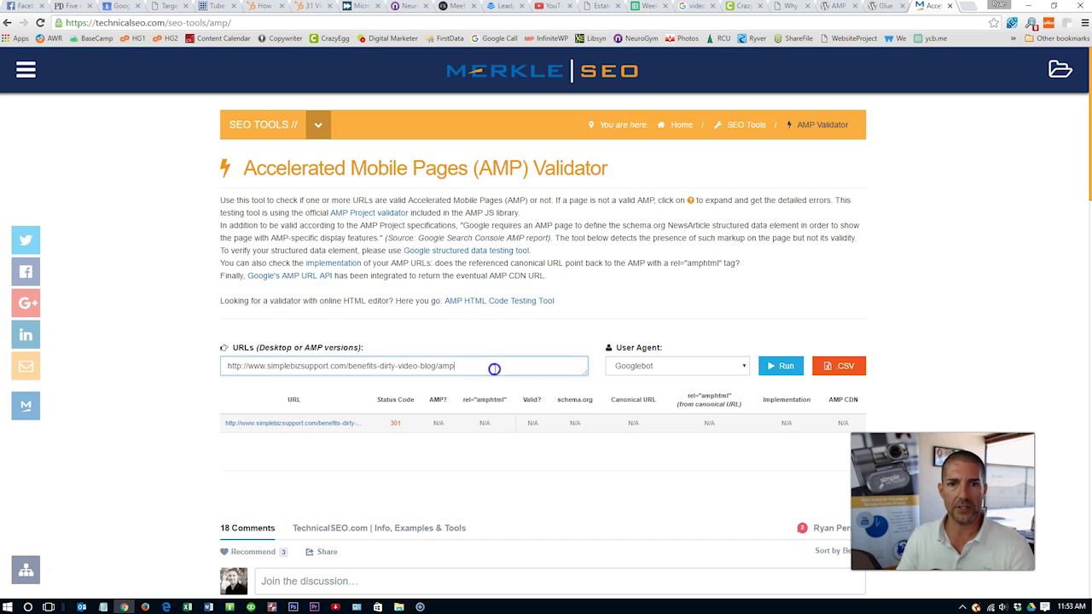
{"action": "left_click_drag", "start_coordinate": [494, 368], "coordinate": [432, 371]}
{"action": "double_click", "coordinate": [443, 366]}
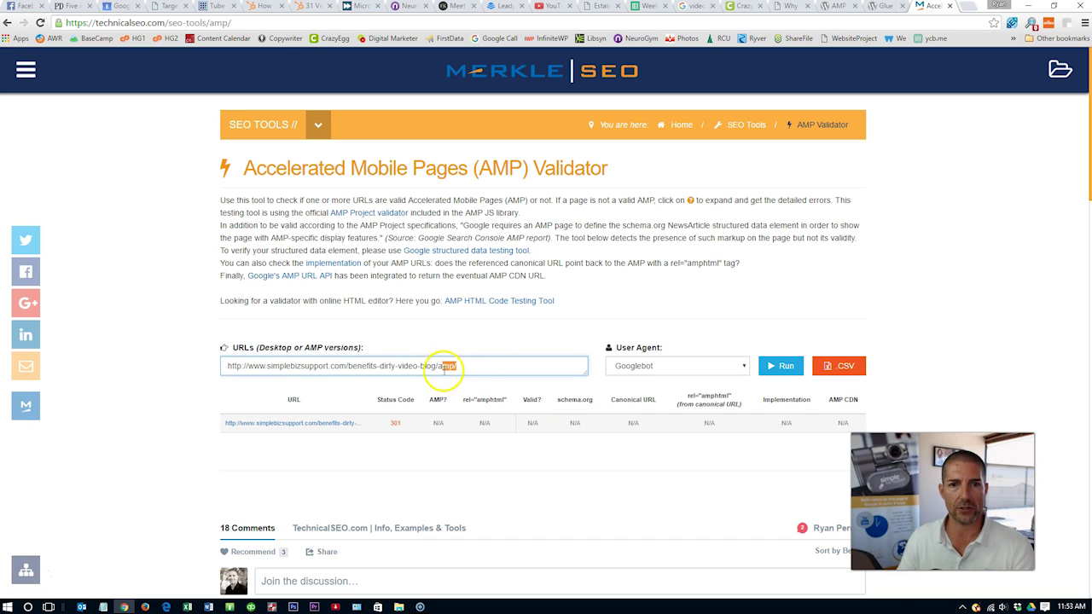
{"action": "left_click_drag", "start_coordinate": [432, 366], "coordinate": [244, 375]}
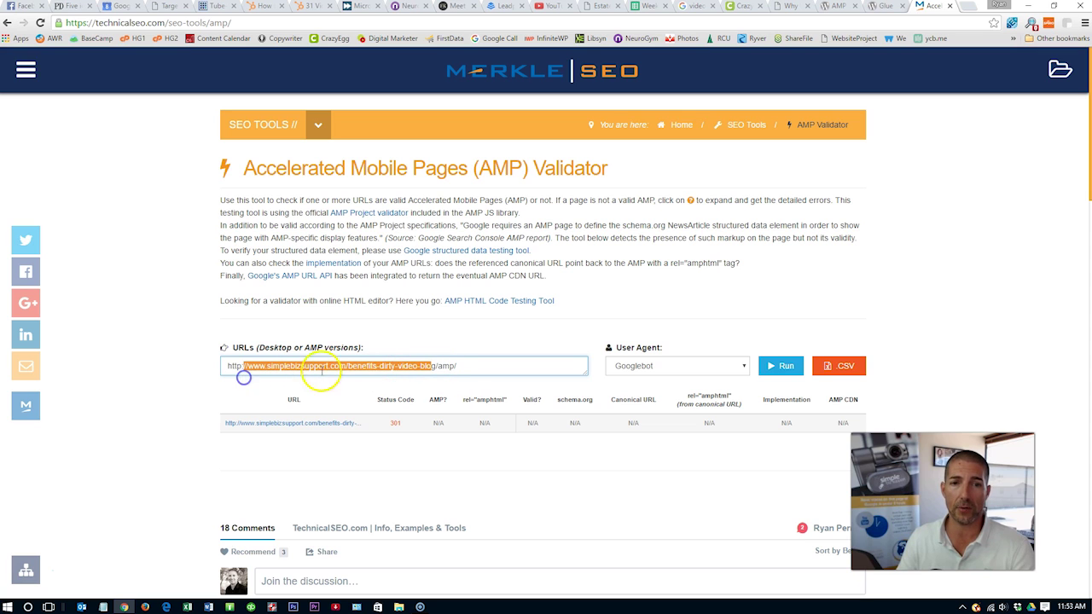
{"action": "left_click", "coordinate": [458, 366]}
{"action": "left_click", "coordinate": [786, 367]}
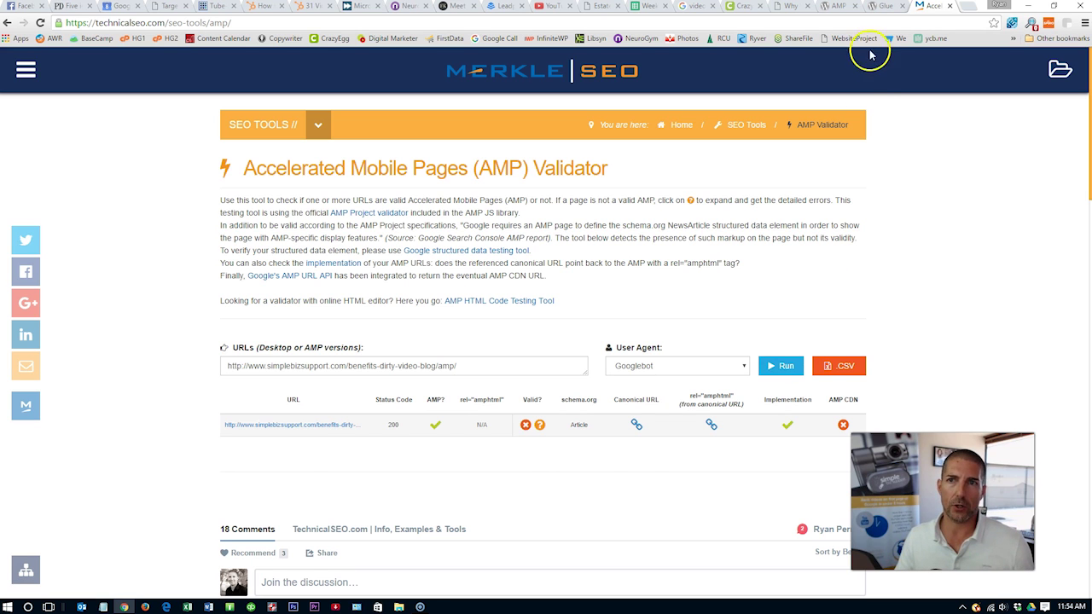
{"action": "left_click", "coordinate": [831, 7]}
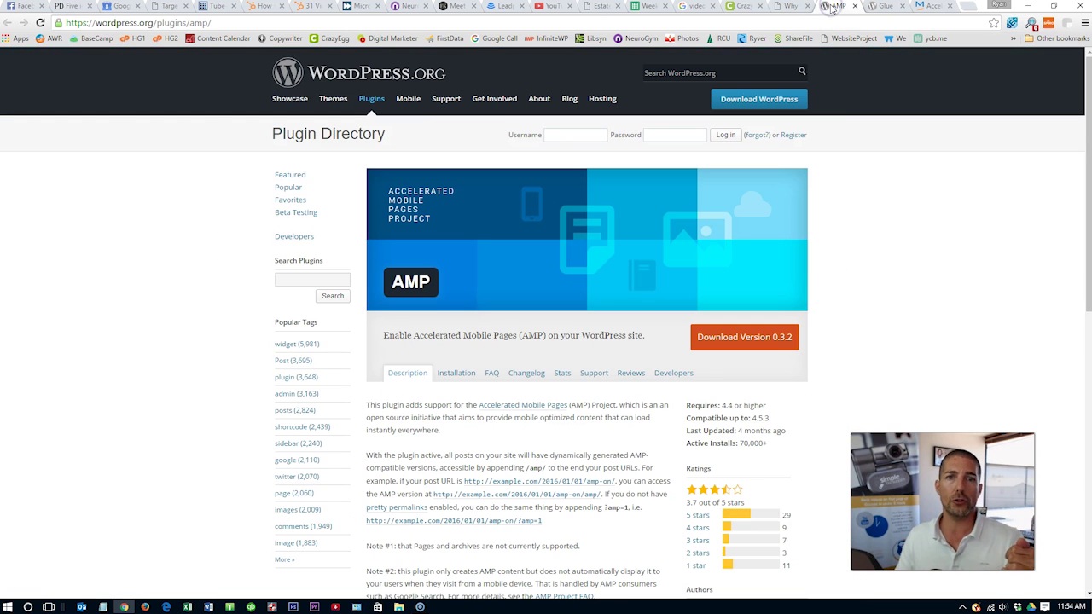
Look over the Glue for Yoast SEO & AMP page and the post's amp/ address, then return to validator results
{"action": "left_click", "coordinate": [883, 6]}
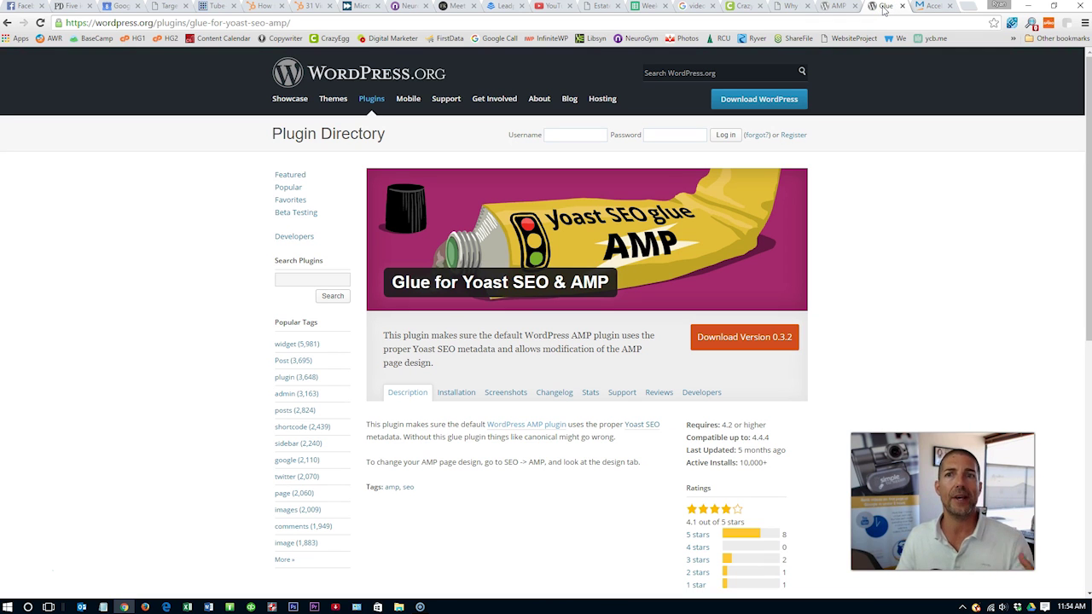
{"action": "left_click", "coordinate": [792, 7]}
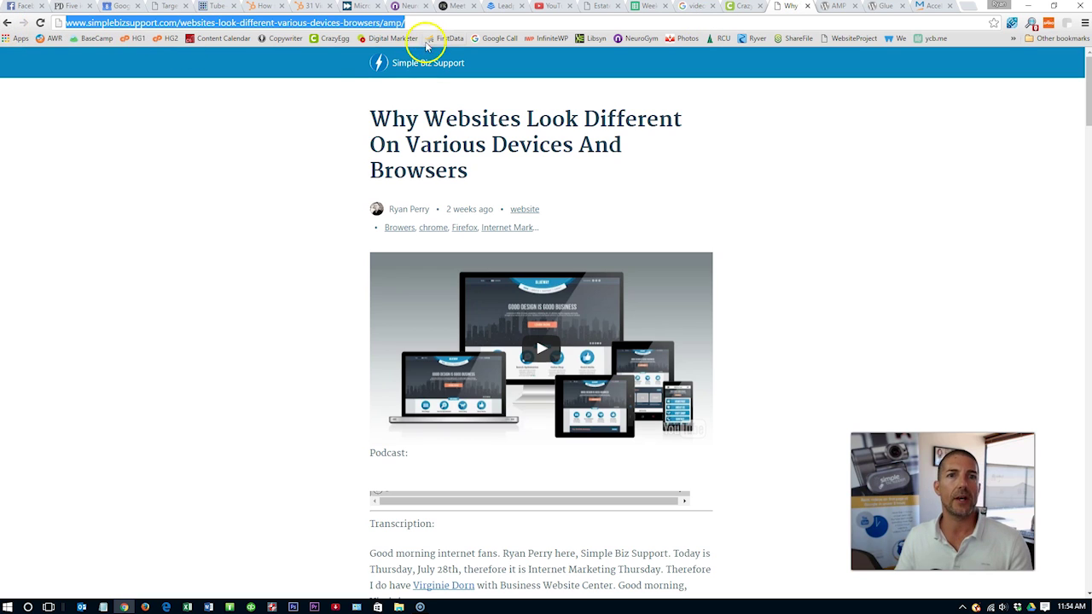
{"action": "left_click_drag", "start_coordinate": [382, 23], "coordinate": [461, 28]}
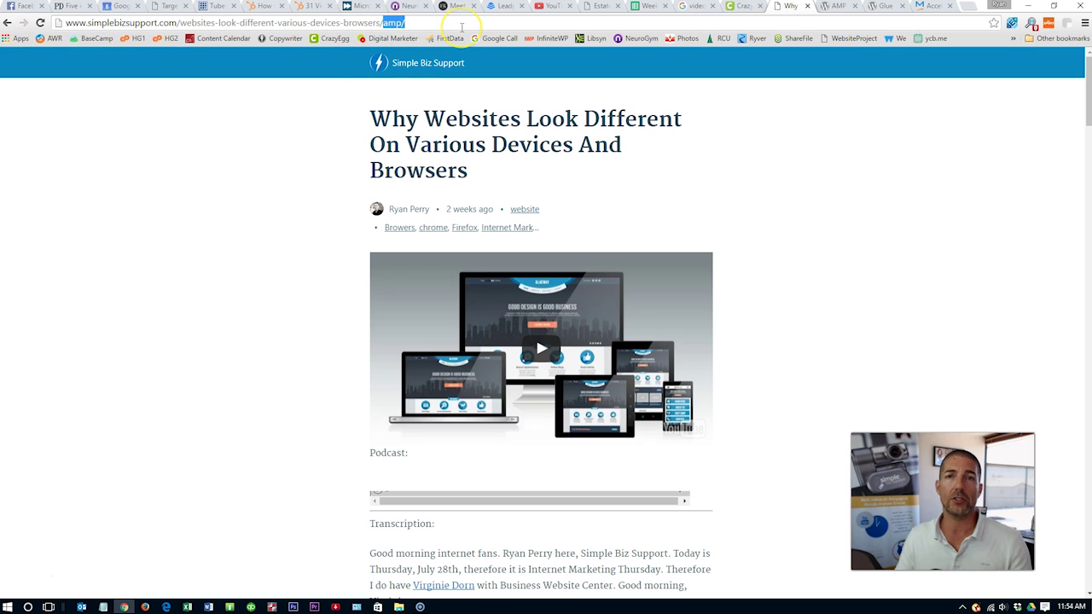
{"action": "left_click", "coordinate": [919, 7]}
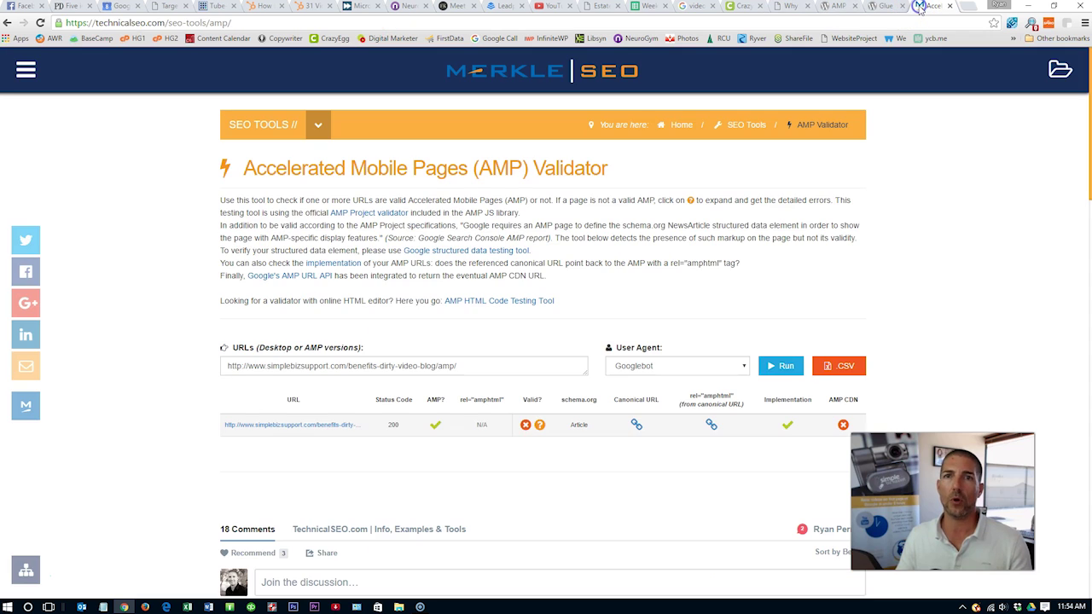